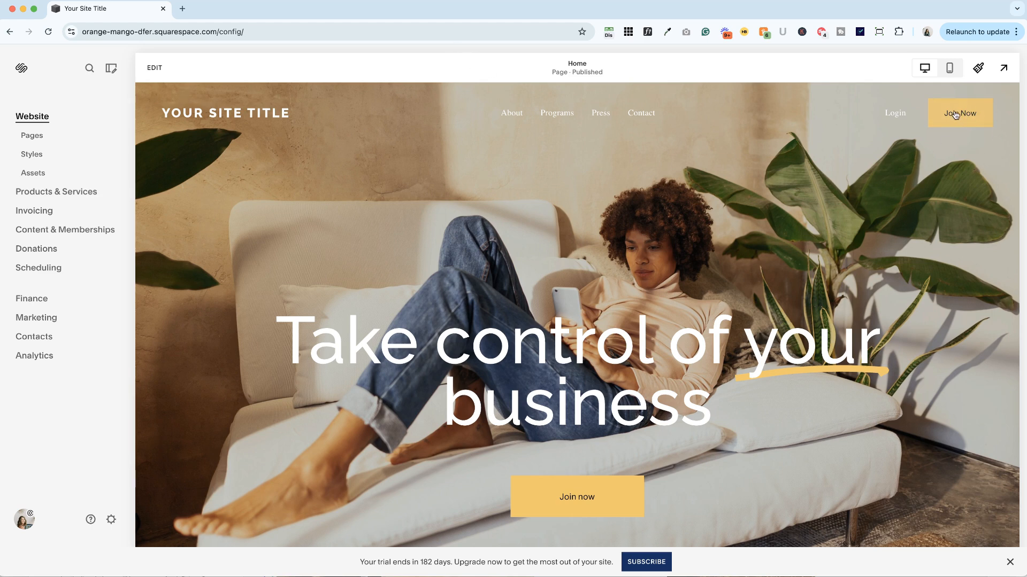
Open the color settings of the site header on the Home page.
{"action": "left_click", "coordinate": [155, 68]}
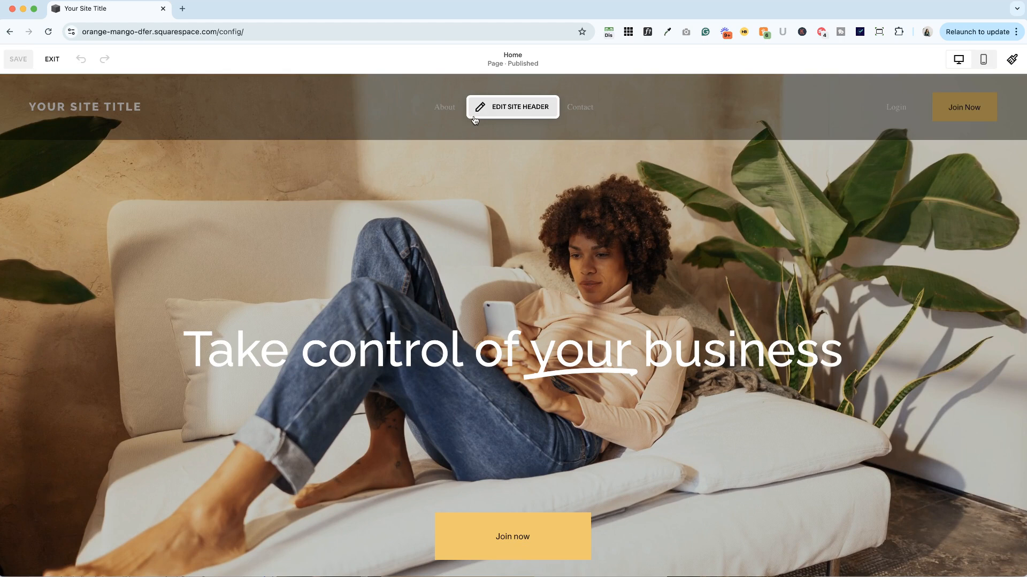
{"action": "left_click", "coordinate": [516, 108]}
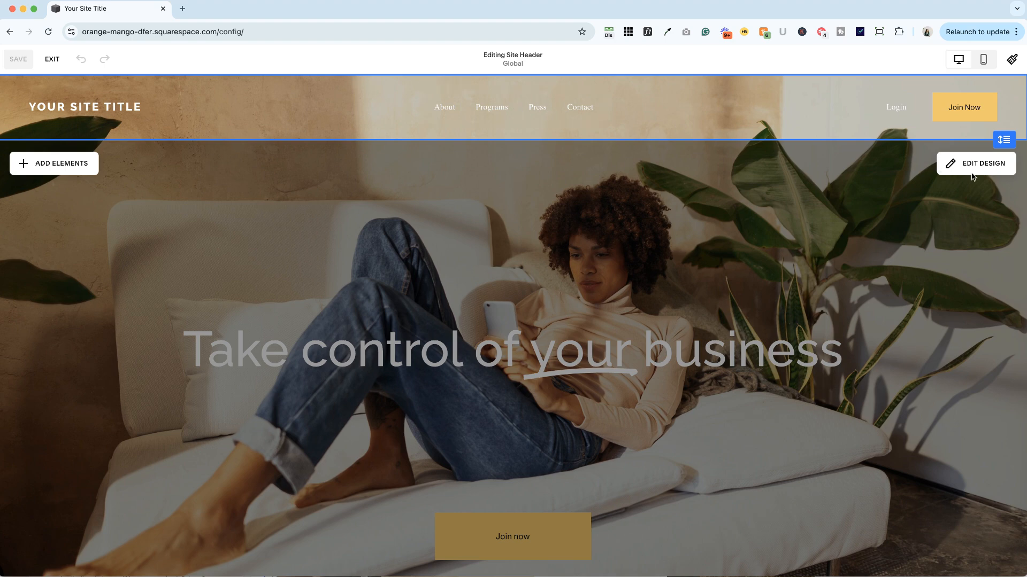
{"action": "left_click", "coordinate": [972, 163]}
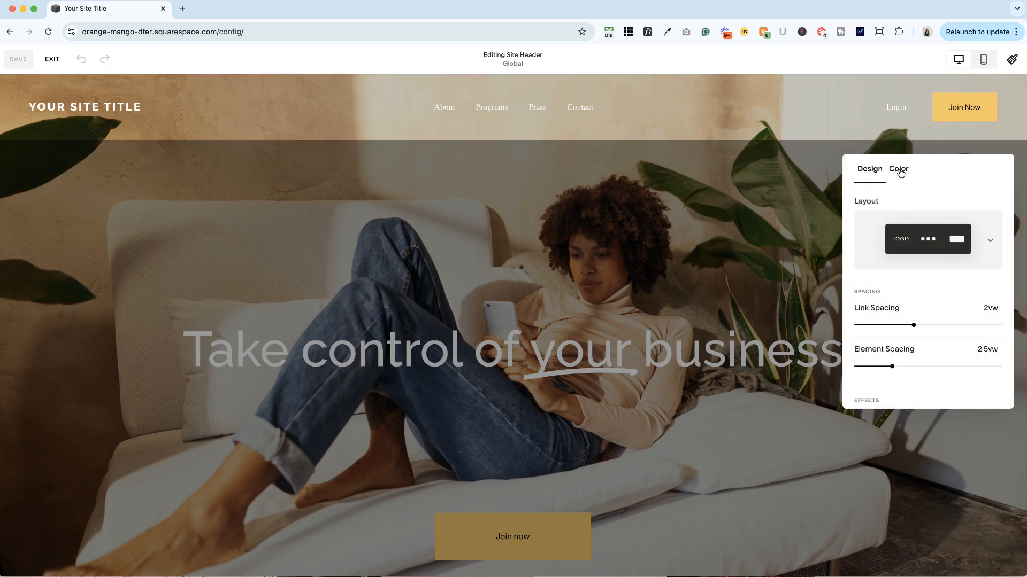
{"action": "left_click", "coordinate": [901, 172]}
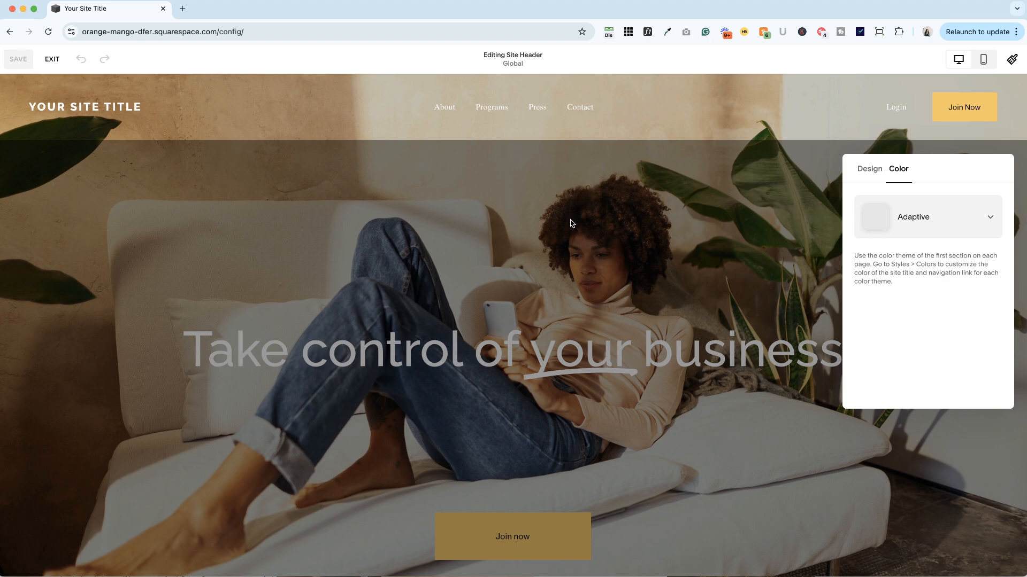
Try the Gradient color style on the header with different palette colors for the navigation, ending on black.
{"action": "left_click", "coordinate": [915, 220]}
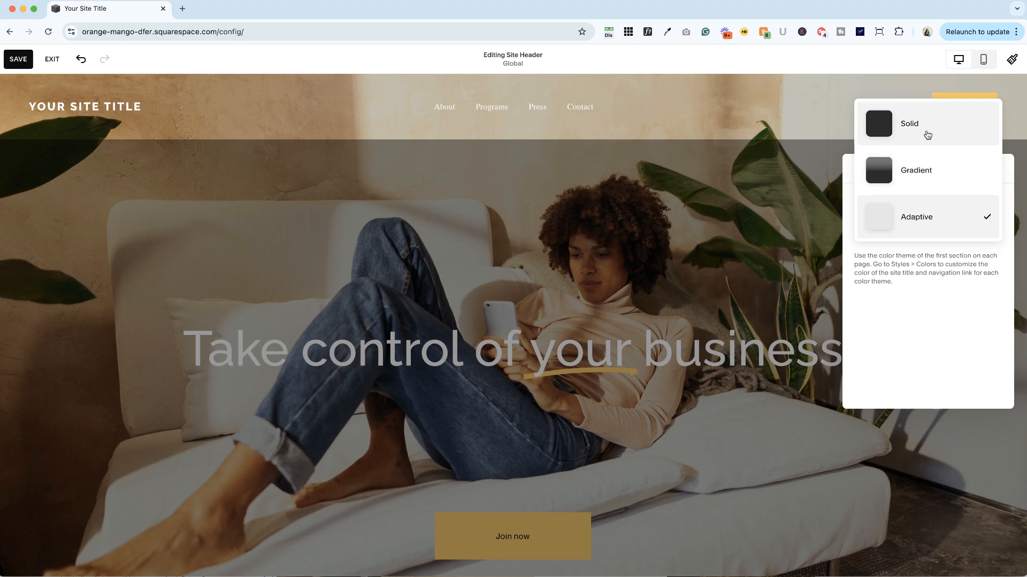
{"action": "left_click", "coordinate": [925, 173]}
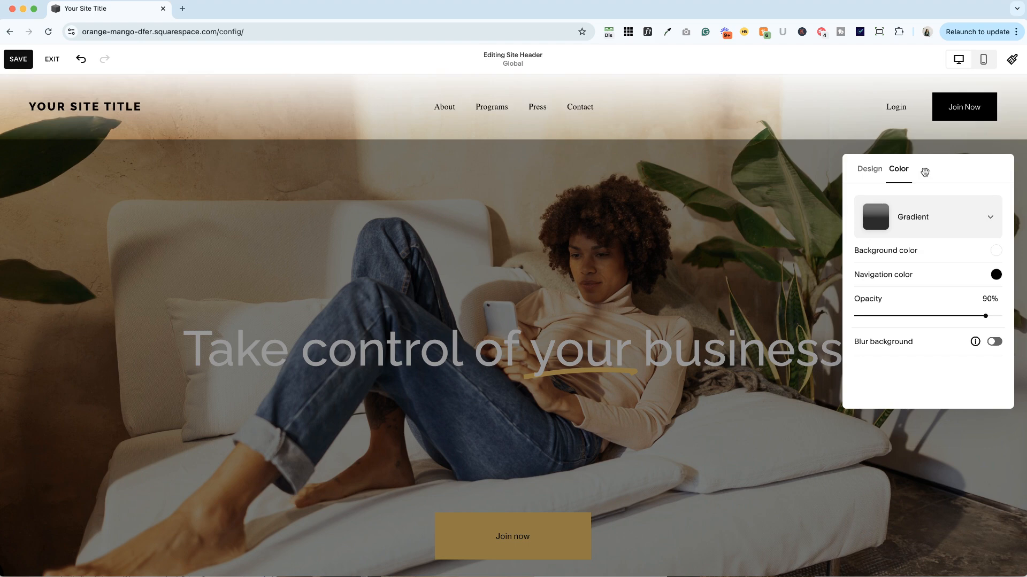
{"action": "left_click", "coordinate": [995, 275]}
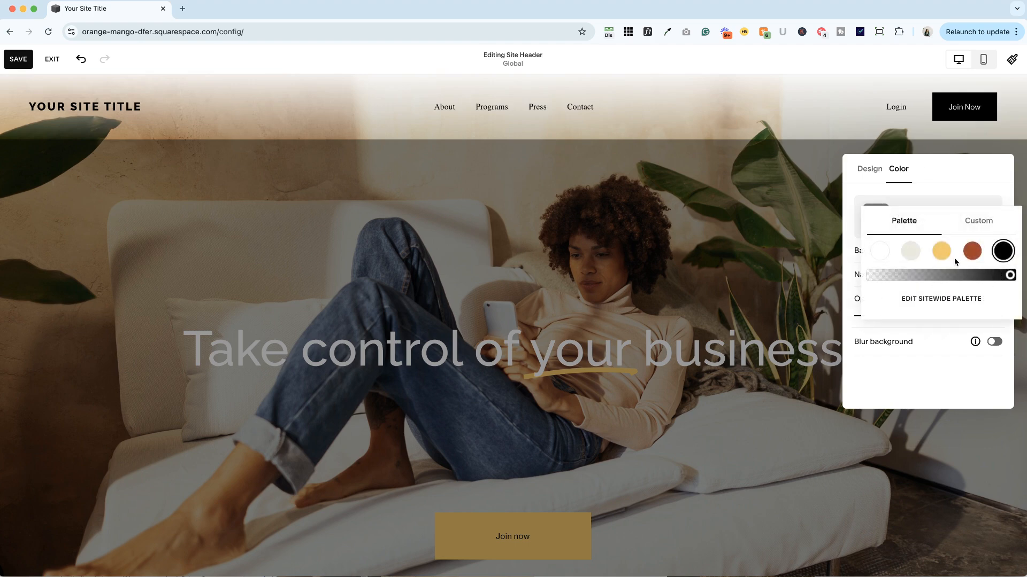
{"action": "left_click", "coordinate": [943, 253]}
{"action": "left_click", "coordinate": [980, 252]}
{"action": "left_click", "coordinate": [1002, 251]}
{"action": "left_click", "coordinate": [944, 373]}
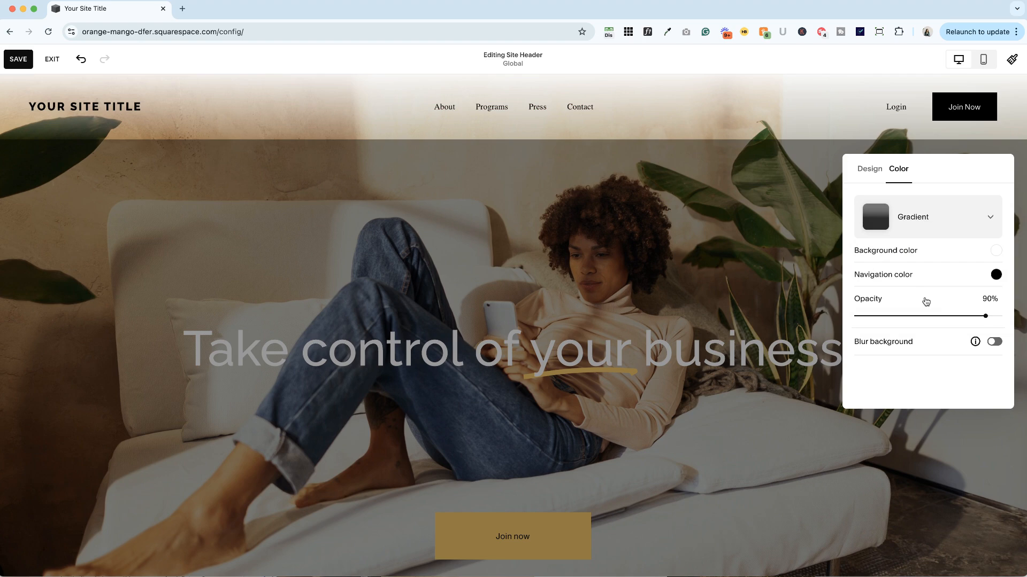
Try a Solid theme-based color on the site header, and switch it back to Adaptive.
{"action": "left_click", "coordinate": [929, 221]}
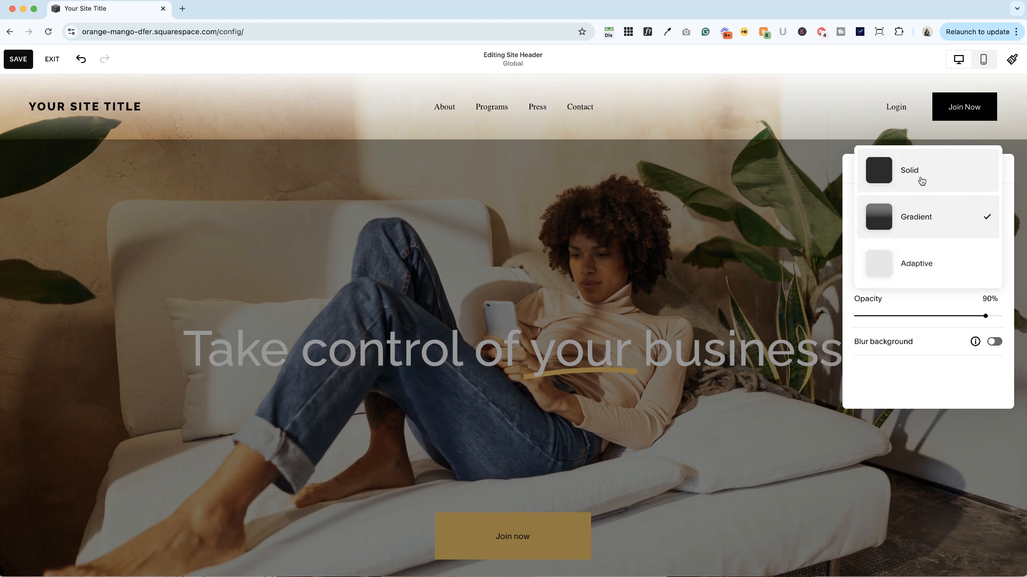
{"action": "left_click", "coordinate": [921, 180]}
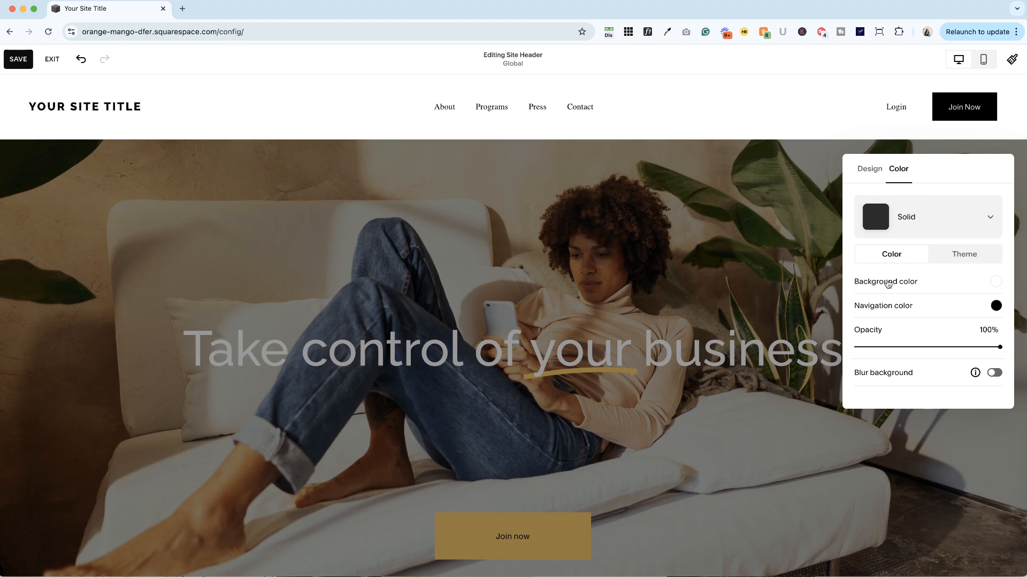
{"action": "left_click", "coordinate": [964, 255]}
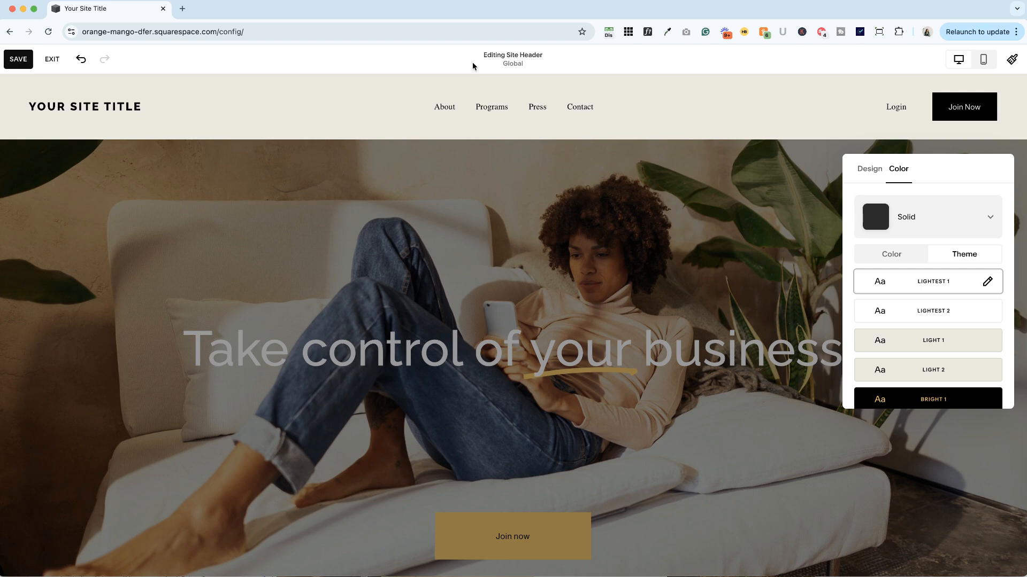
{"action": "left_click", "coordinate": [949, 209]}
{"action": "left_click", "coordinate": [930, 311]}
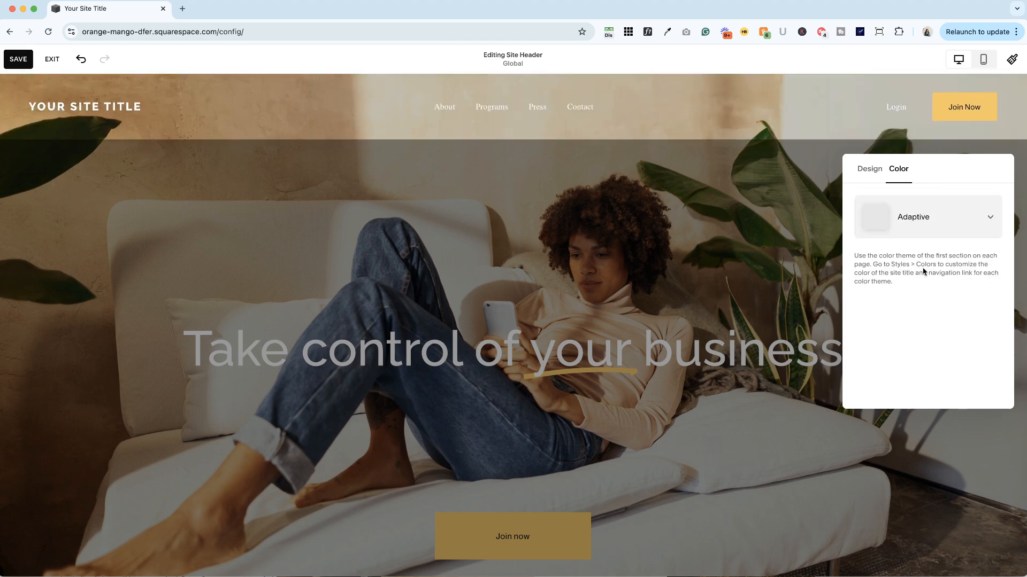
Set the site header to a Solid color using the Lightest 1 theme, save the change and exit editing.
{"action": "left_click", "coordinate": [913, 225]}
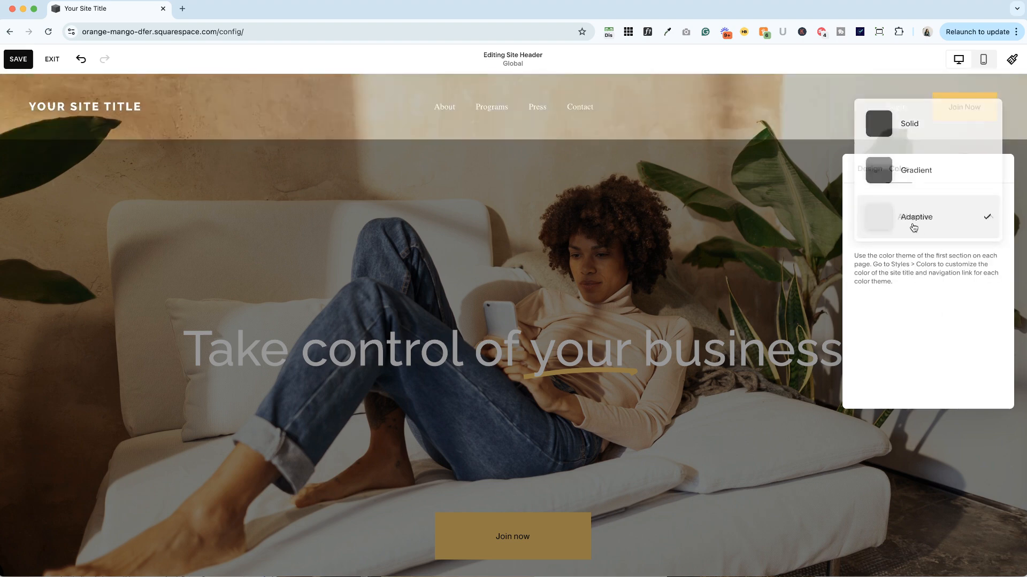
{"action": "left_click", "coordinate": [912, 131]}
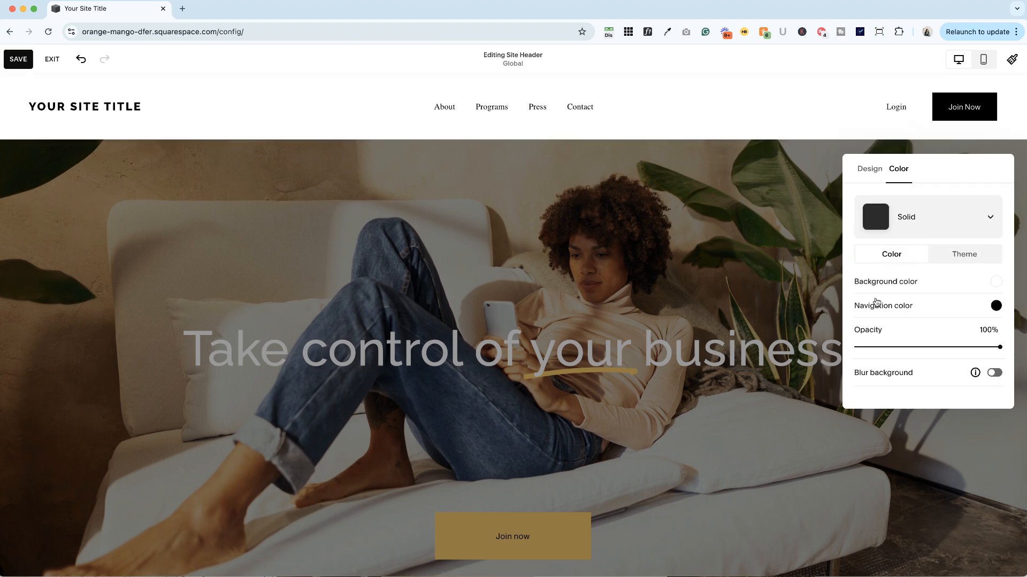
{"action": "left_click", "coordinate": [962, 259]}
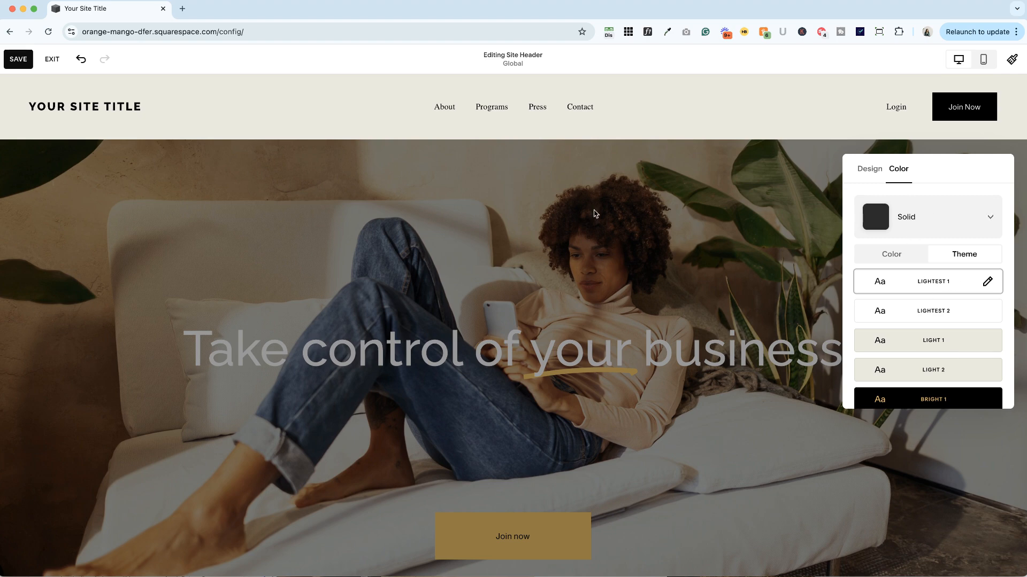
{"action": "left_click", "coordinate": [18, 59]}
{"action": "left_click", "coordinate": [53, 60]}
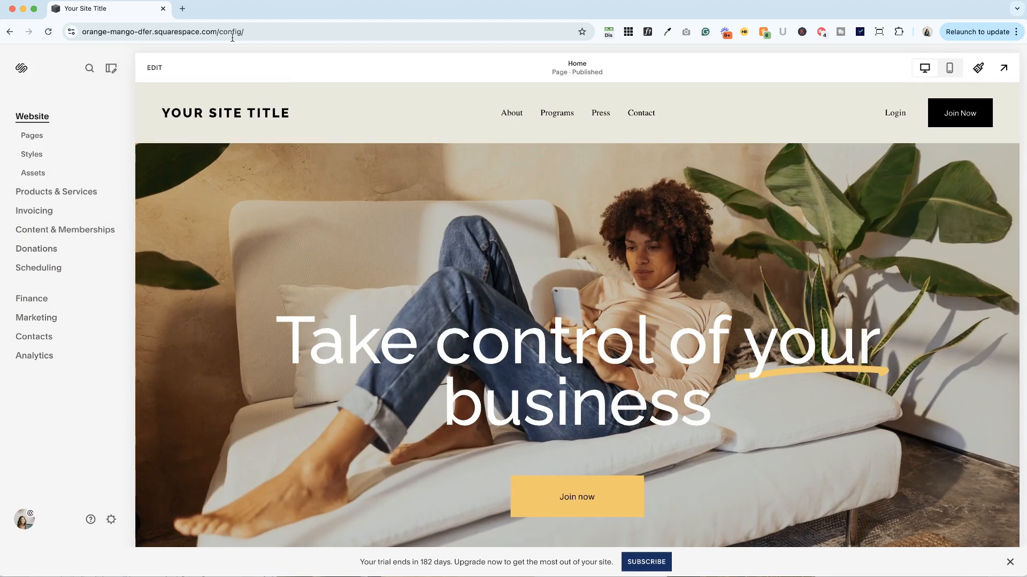
Reopen the site header for editing and open the design settings of its Join Now button.
{"action": "left_click", "coordinate": [154, 68]}
{"action": "left_click", "coordinate": [965, 107]}
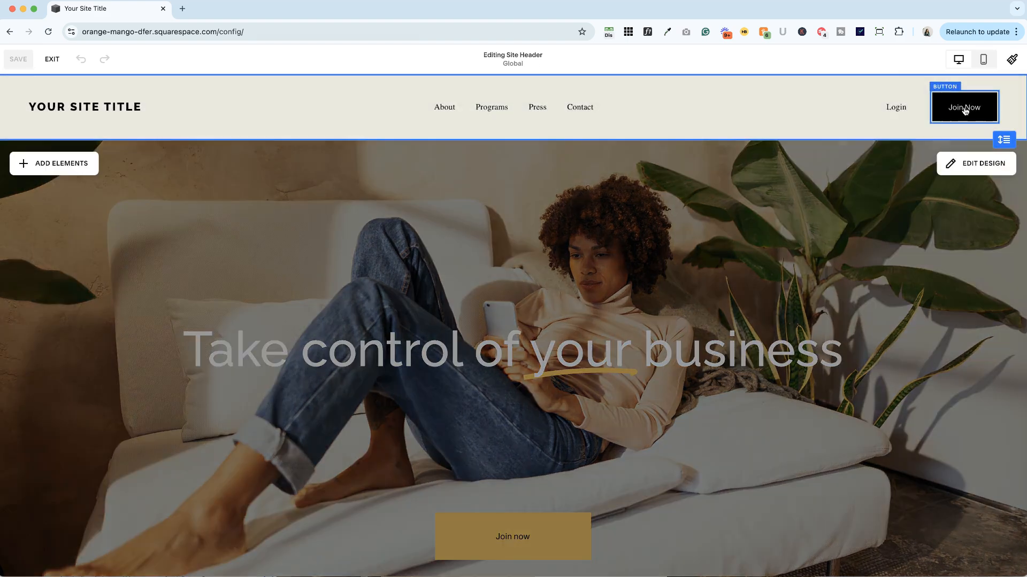
{"action": "left_click", "coordinate": [965, 111]}
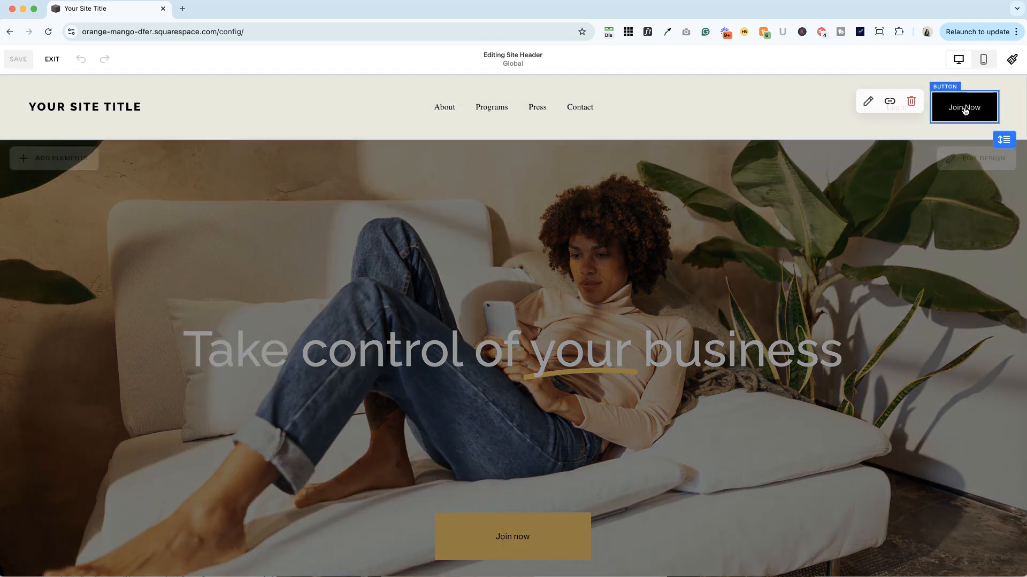
{"action": "left_click", "coordinate": [868, 101]}
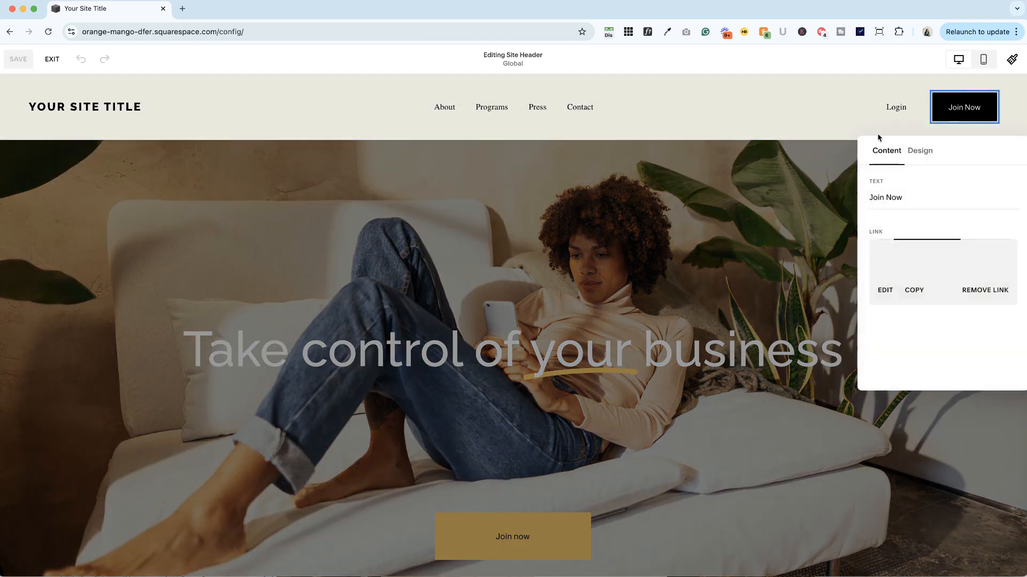
{"action": "left_click", "coordinate": [922, 152]}
Try the Secondary Button style on the header's Join Now button, and set it to Tertiary Button.
{"action": "left_click", "coordinate": [928, 201]}
{"action": "left_click", "coordinate": [931, 239]}
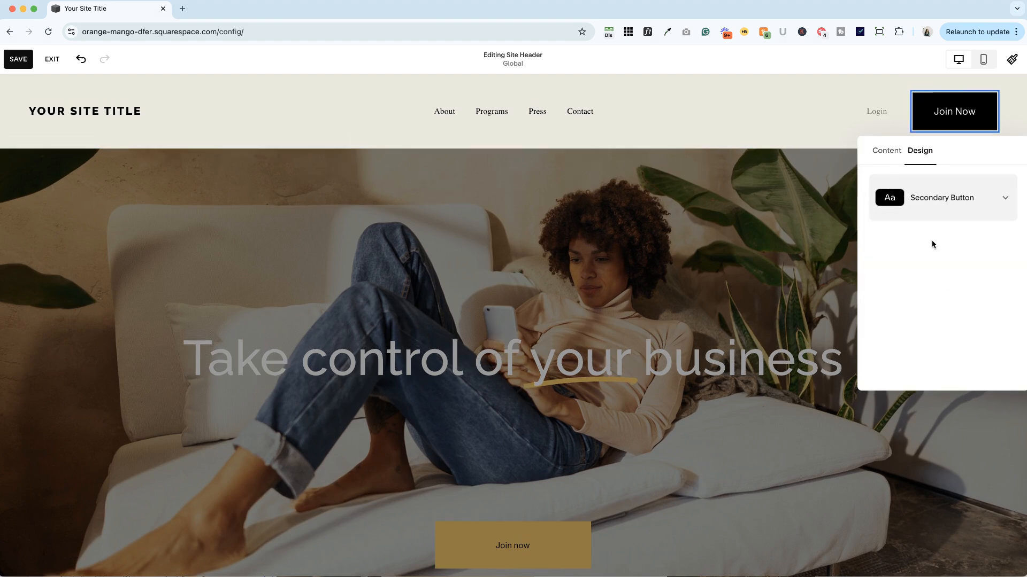
{"action": "left_click", "coordinate": [933, 213]}
{"action": "left_click", "coordinate": [934, 239]}
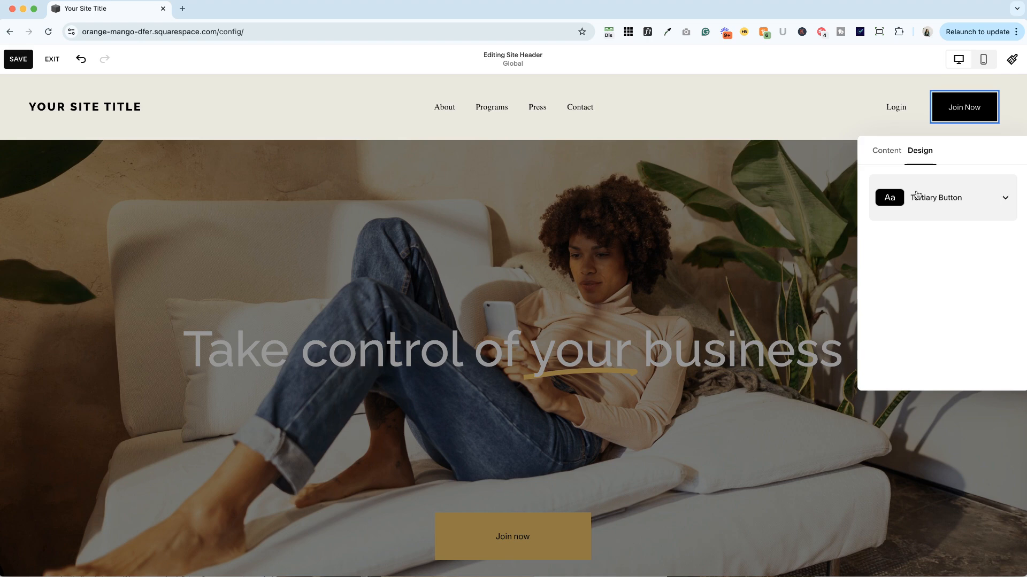
{"action": "left_click", "coordinate": [917, 196]}
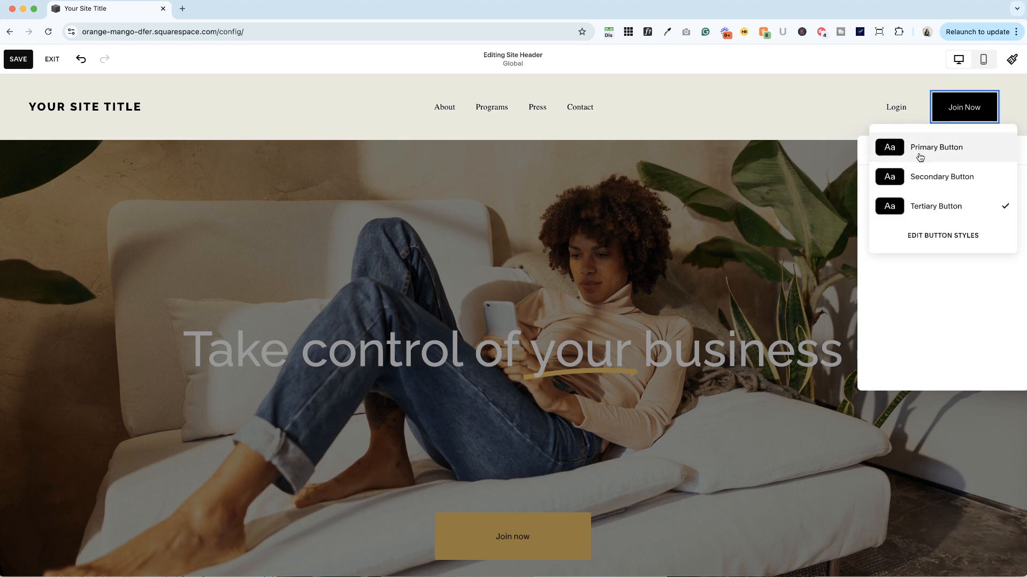
{"action": "left_click", "coordinate": [930, 208]}
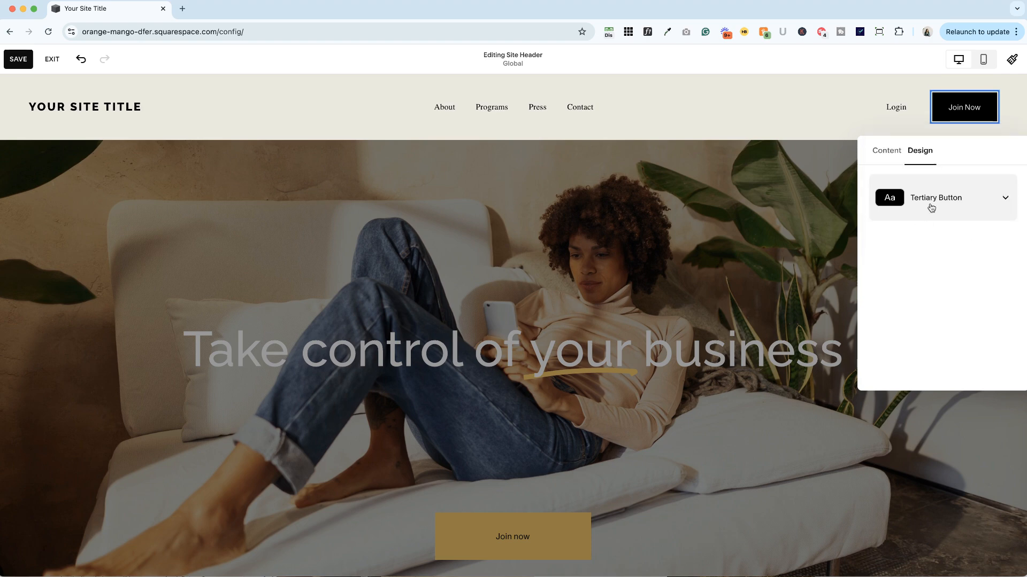
In the site styles, set the text transform of the tertiary button to Uppercase.
{"action": "left_click", "coordinate": [1011, 58]}
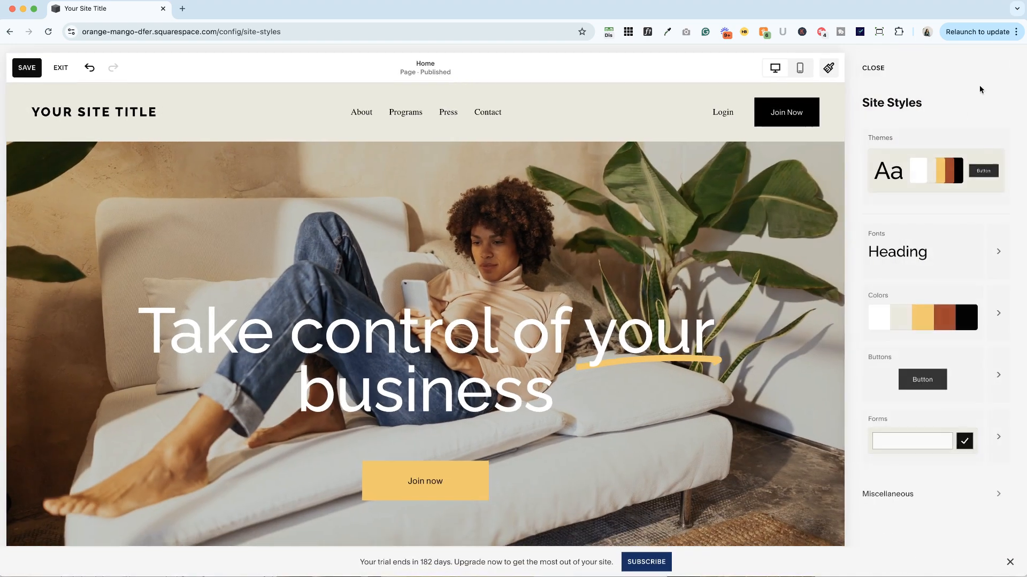
{"action": "left_click", "coordinate": [994, 374]}
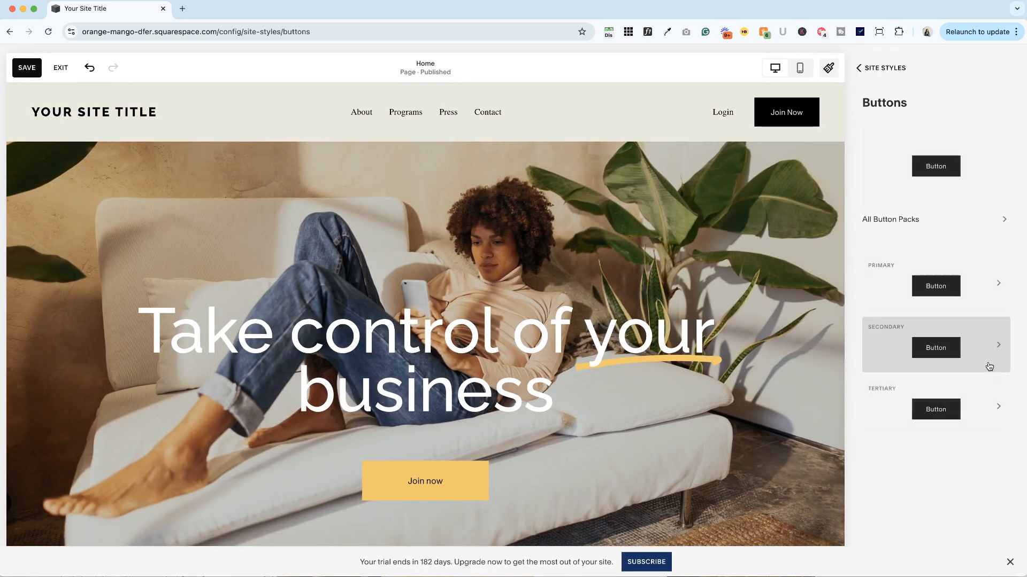
{"action": "left_click", "coordinate": [936, 410]}
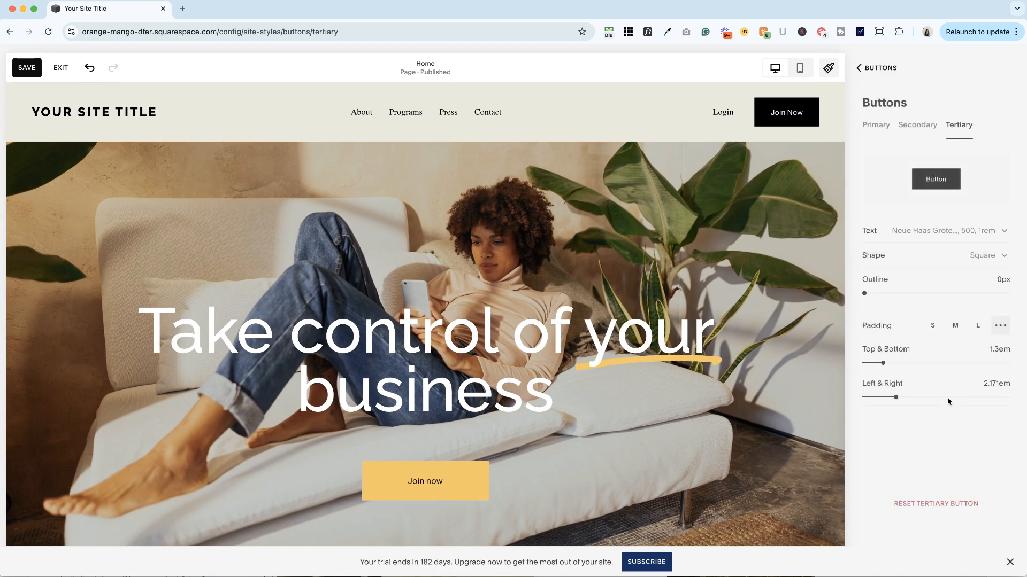
{"action": "left_click", "coordinate": [949, 231]}
{"action": "left_click", "coordinate": [961, 394]}
{"action": "left_click", "coordinate": [960, 409]}
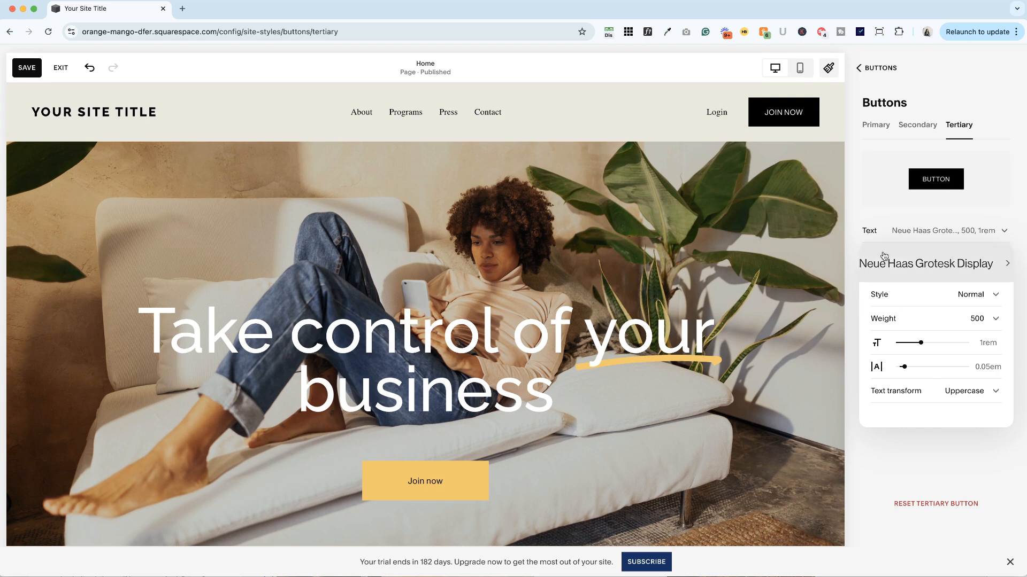
{"action": "left_click", "coordinate": [885, 216]}
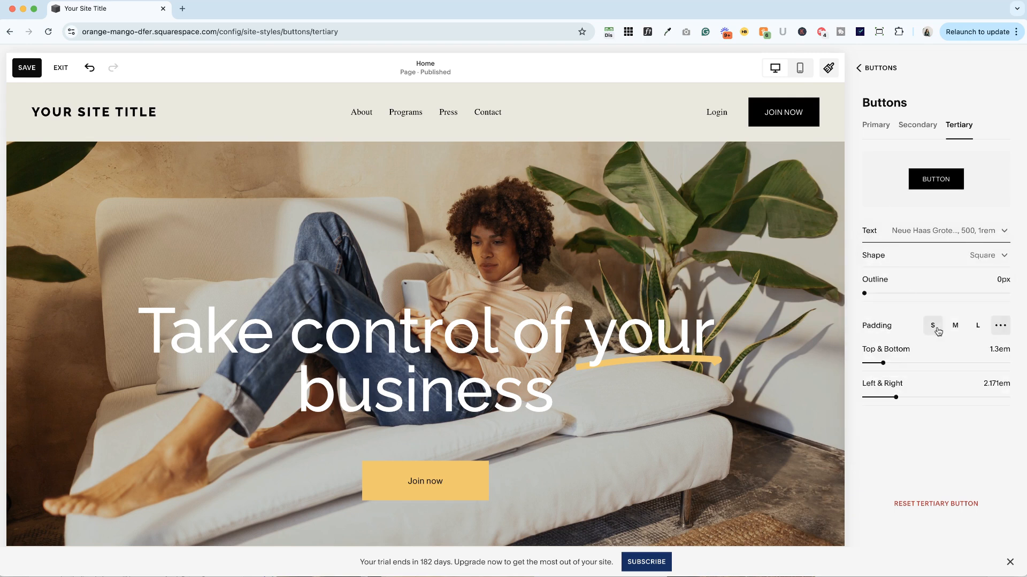
Give the tertiary button an unfilled Square shape with a 1px outline and return to the site styles overview.
{"action": "left_click", "coordinate": [987, 256]}
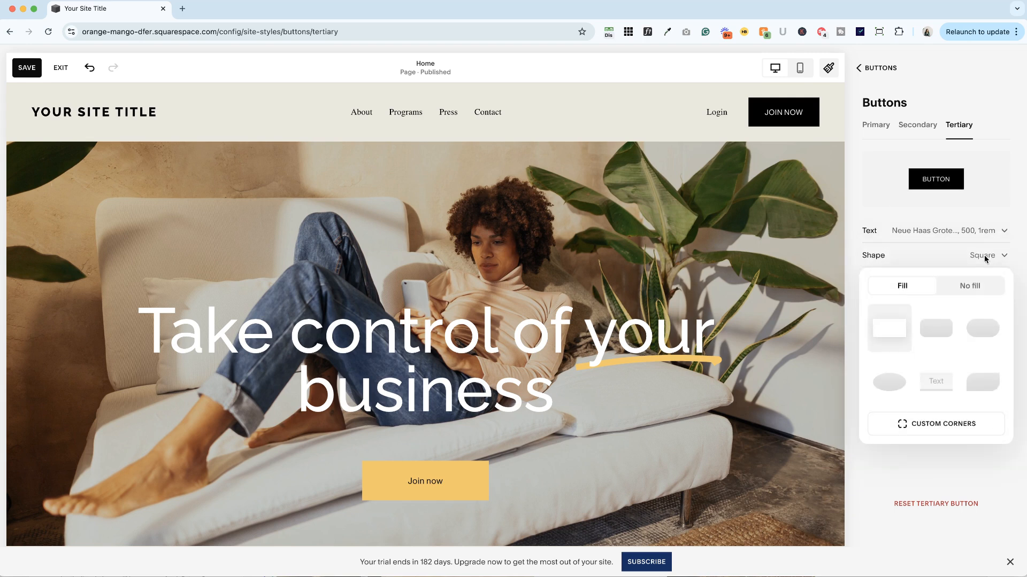
{"action": "left_click", "coordinate": [941, 332]}
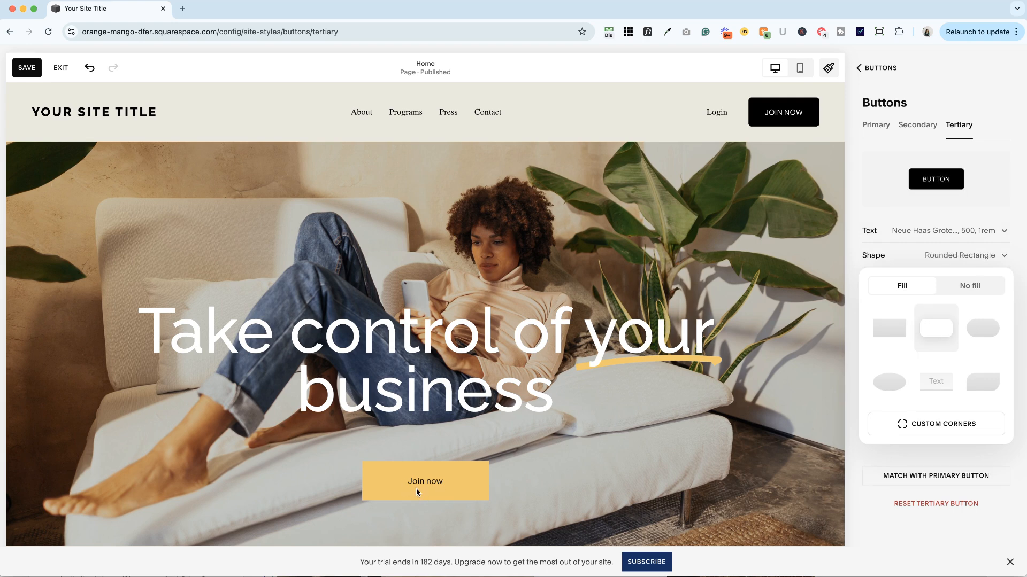
{"action": "left_click", "coordinate": [968, 287]}
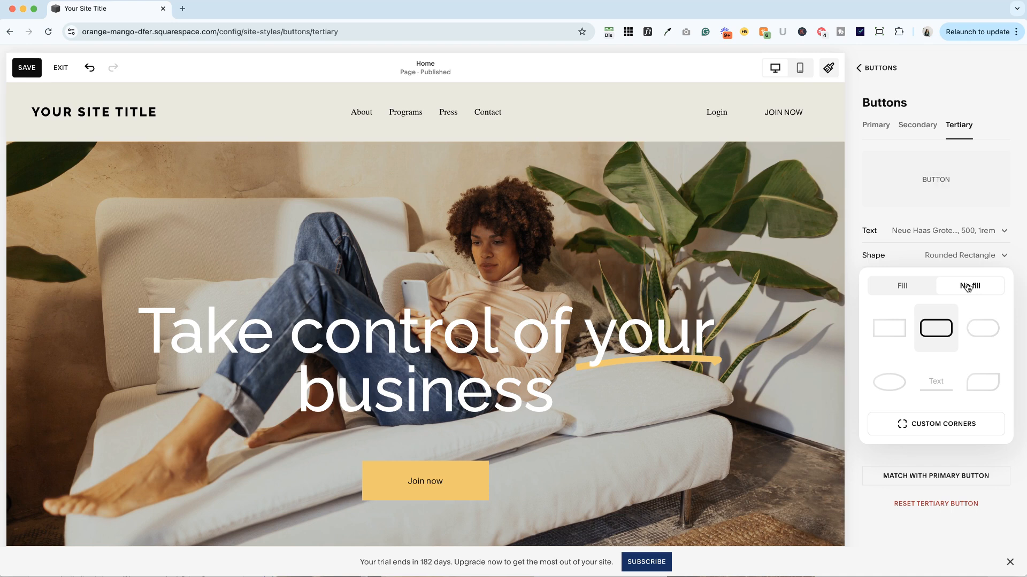
{"action": "left_click", "coordinate": [907, 255]}
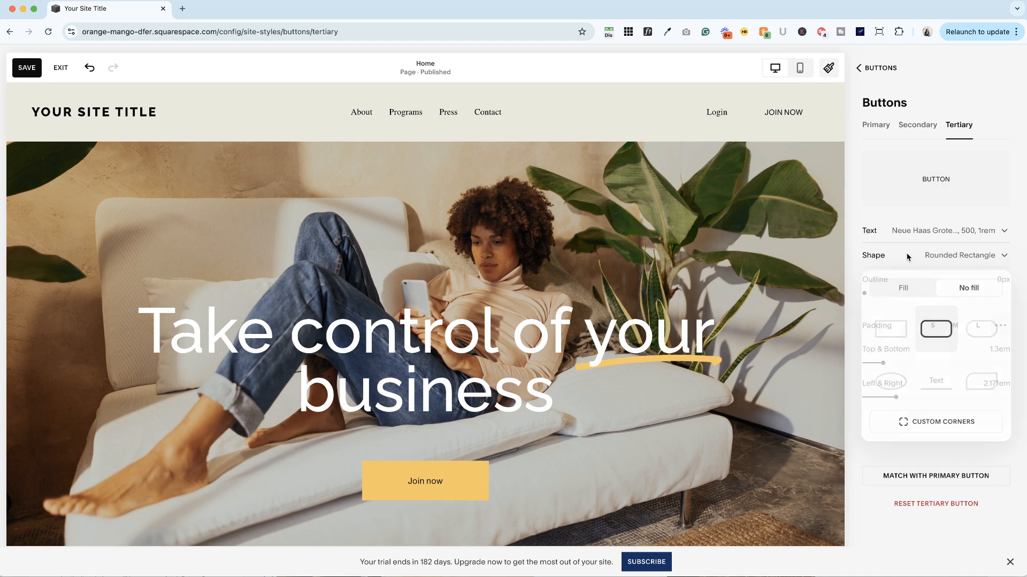
{"action": "left_click_drag", "start_coordinate": [865, 293], "coordinate": [878, 293]}
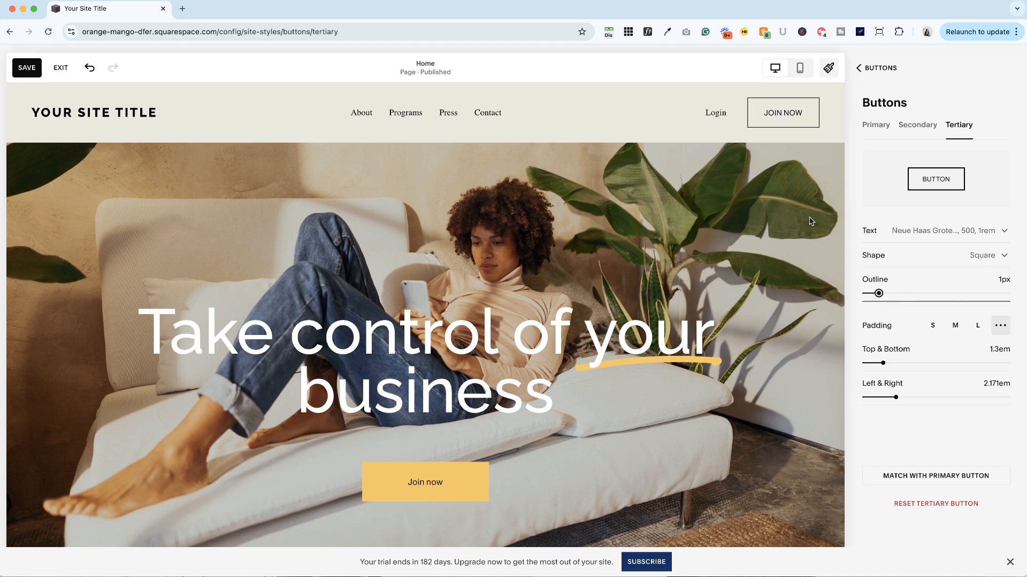
{"action": "left_click", "coordinate": [878, 68]}
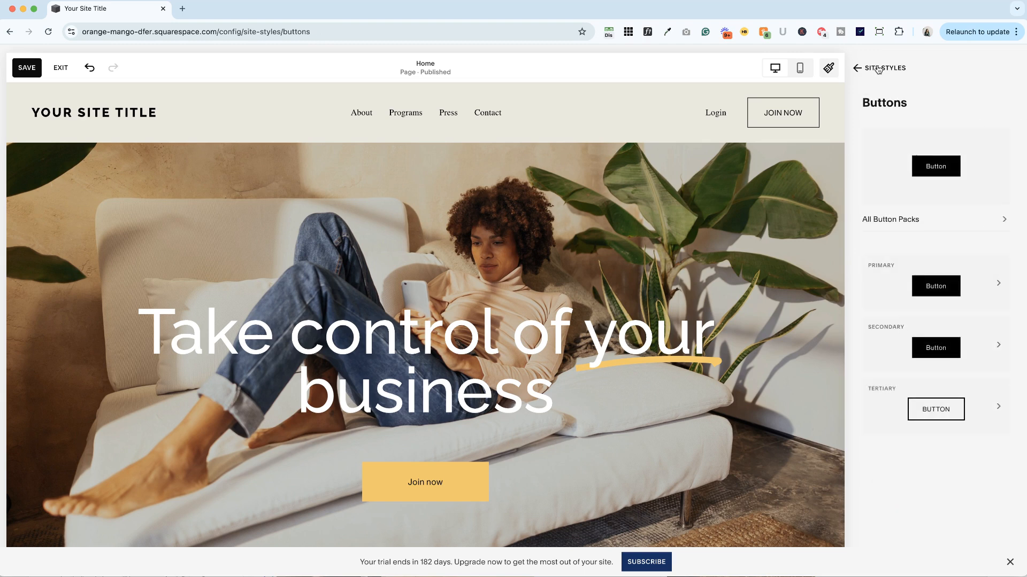
{"action": "left_click", "coordinate": [878, 69]}
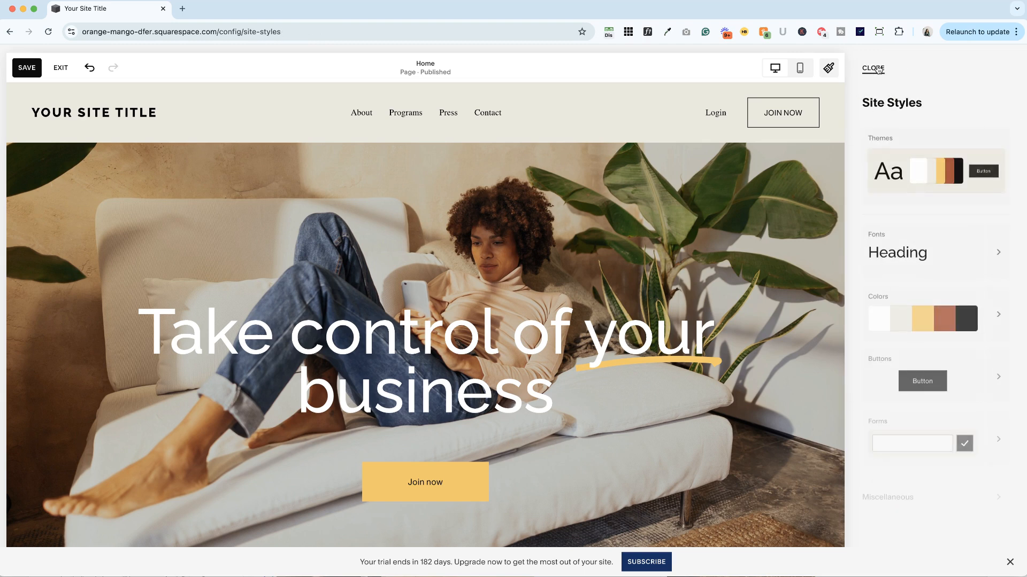
In the Light 1 color theme, set the Tertiary Button Background to the rust red palette color.
{"action": "left_click", "coordinate": [1003, 322]}
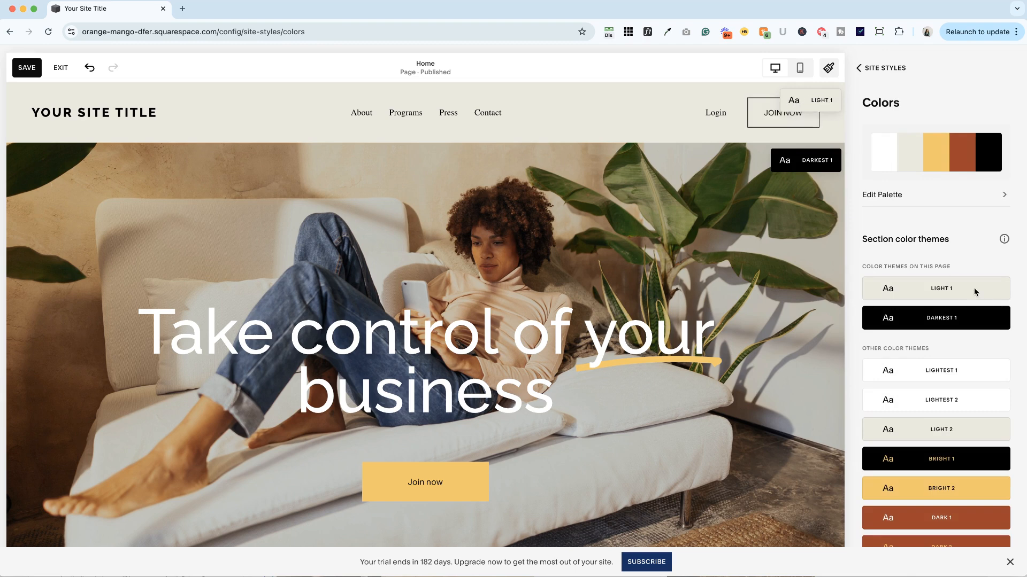
{"action": "left_click", "coordinate": [994, 291]}
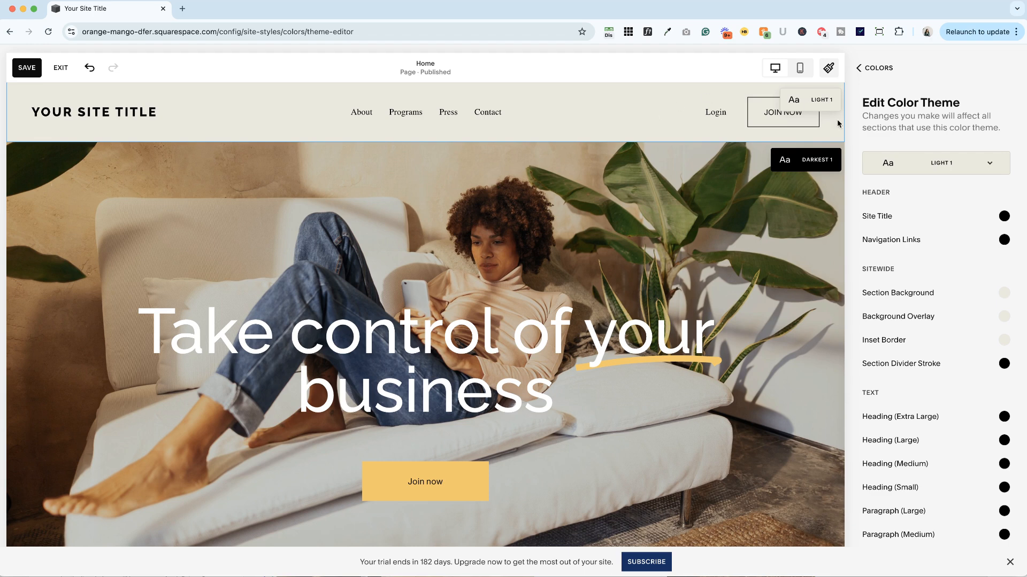
{"action": "scroll", "coordinate": [965, 308], "scroll_direction": "down", "scroll_amount": 10}
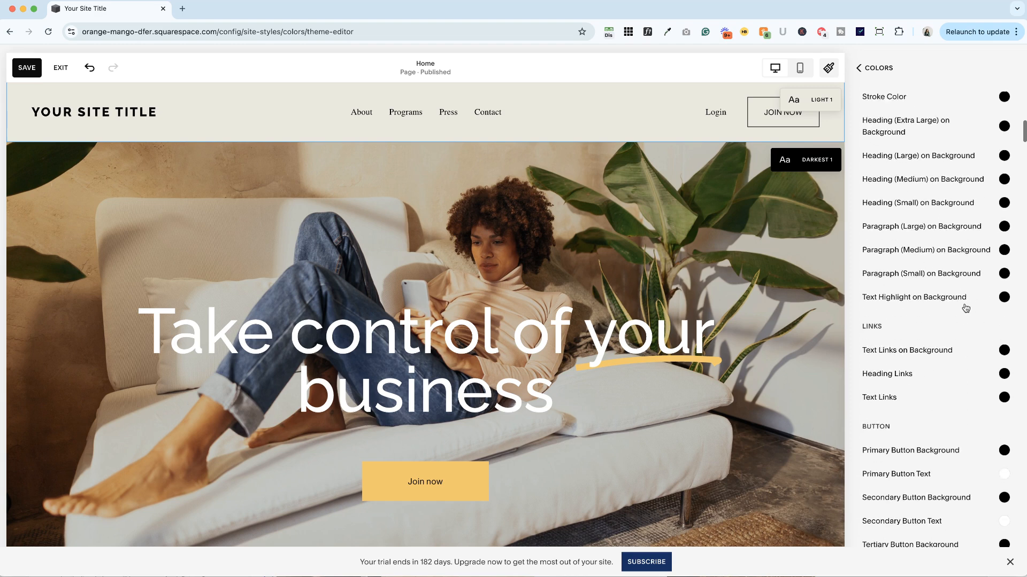
{"action": "scroll", "coordinate": [965, 308], "scroll_direction": "down", "scroll_amount": 5}
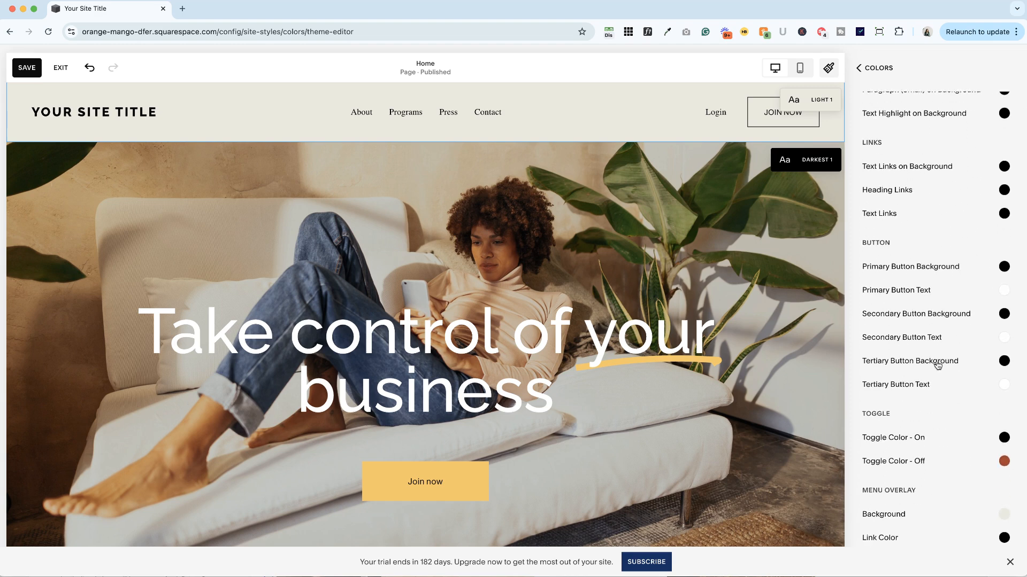
{"action": "left_click", "coordinate": [1004, 362]}
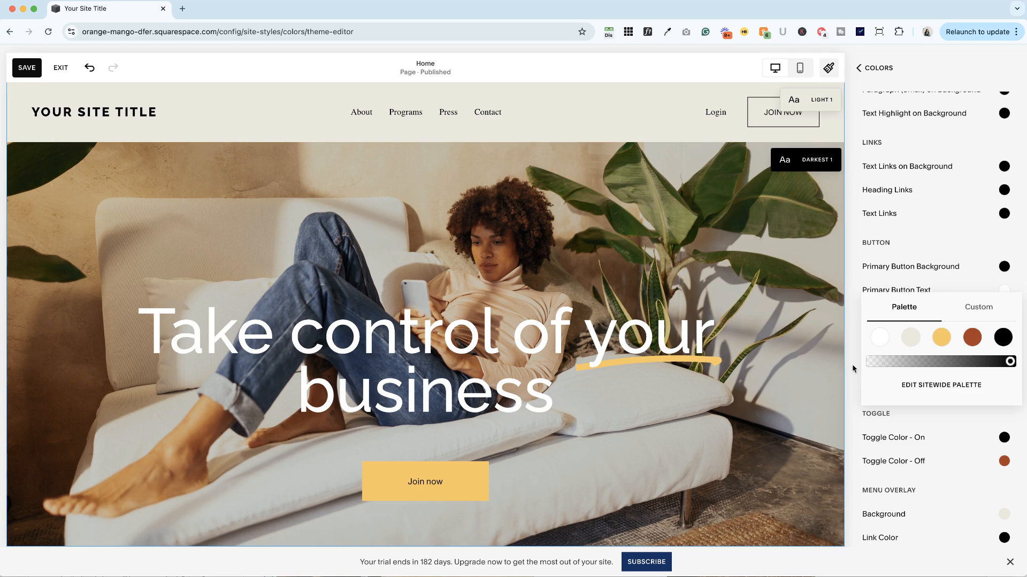
{"action": "left_click", "coordinate": [972, 337]}
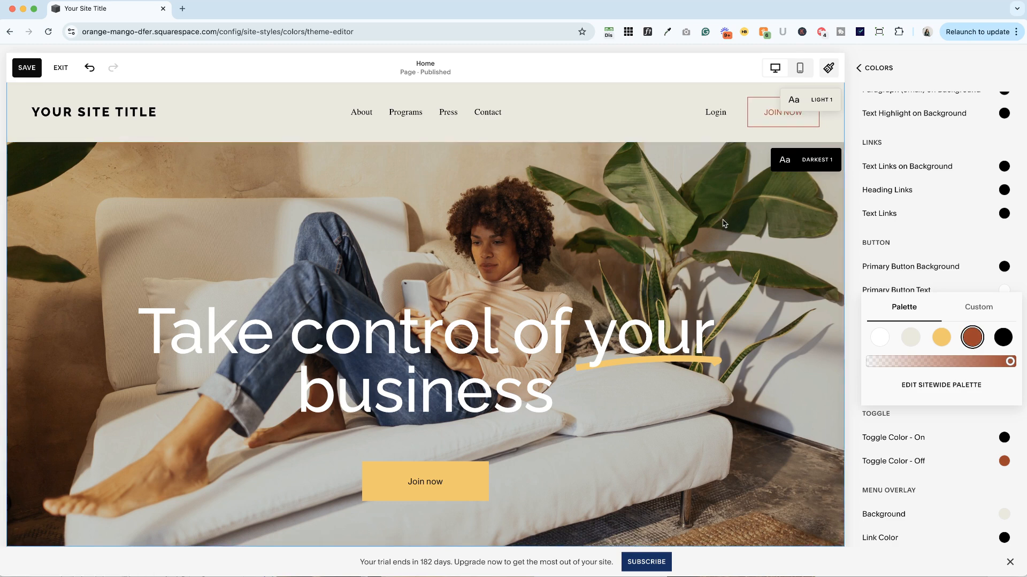
{"action": "left_click", "coordinate": [851, 377]}
Try the yellow palette color for the Tertiary Button Text of the Light 1 theme, and set it to white.
{"action": "left_click", "coordinate": [1005, 385]}
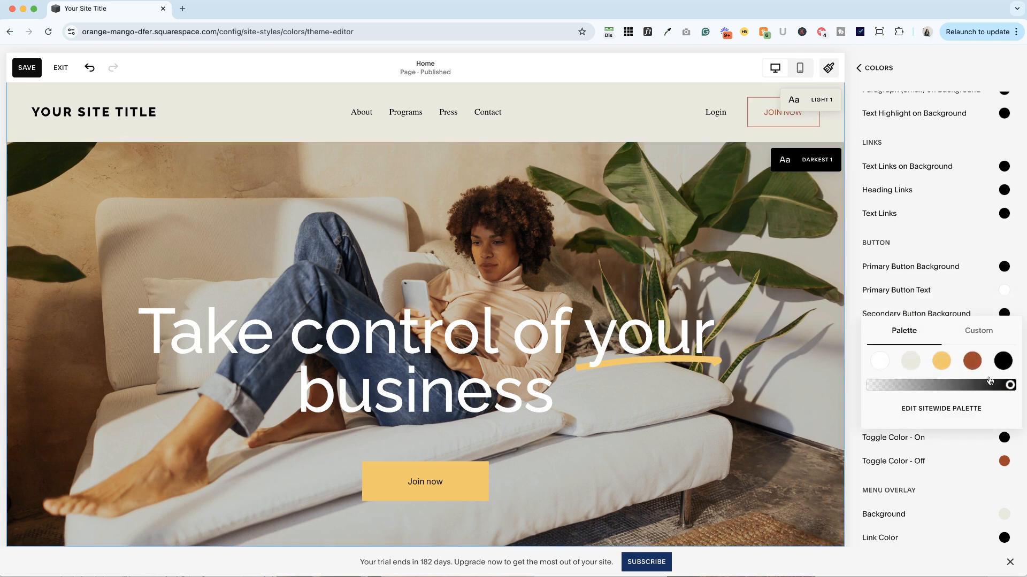
{"action": "left_click", "coordinate": [942, 361]}
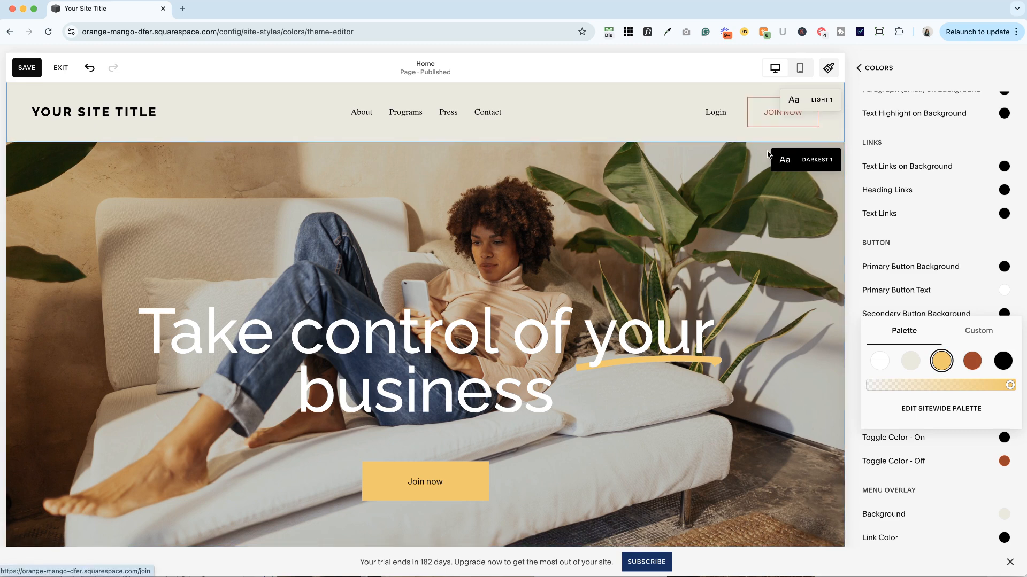
{"action": "left_click", "coordinate": [881, 363]}
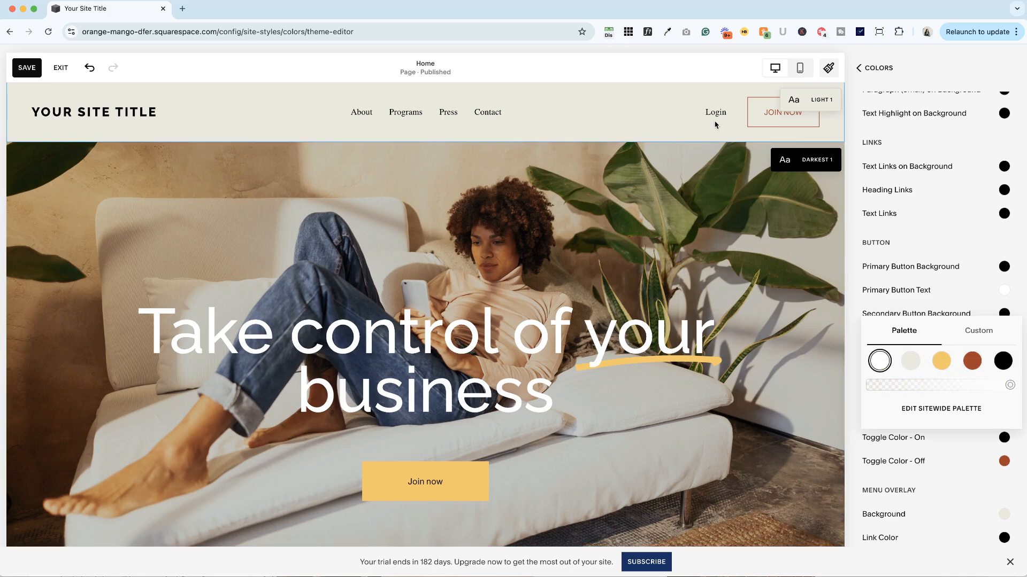
Save the site style changes and exit the page editing mode.
{"action": "left_click", "coordinate": [27, 67]}
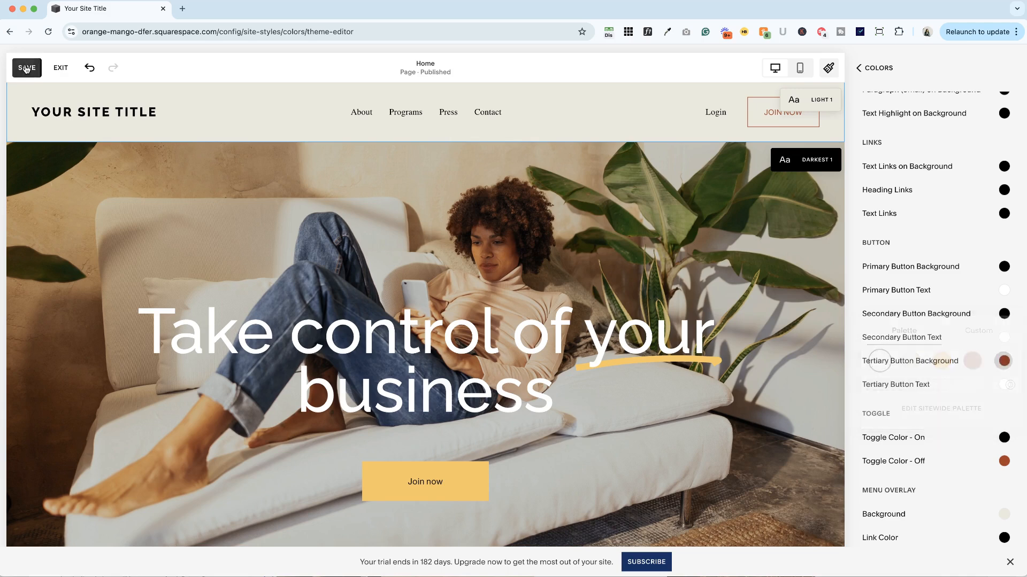
{"action": "left_click", "coordinate": [70, 72]}
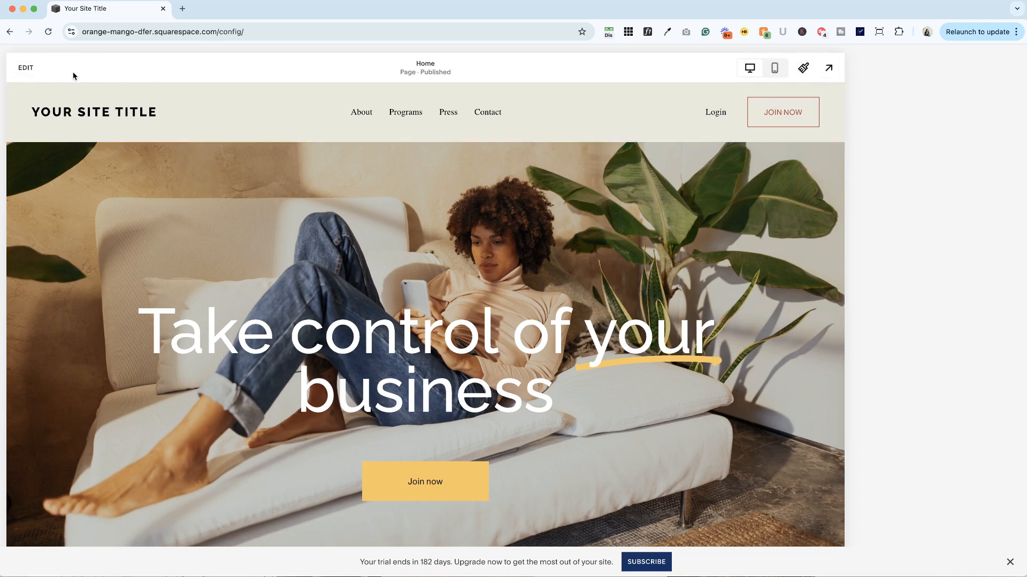